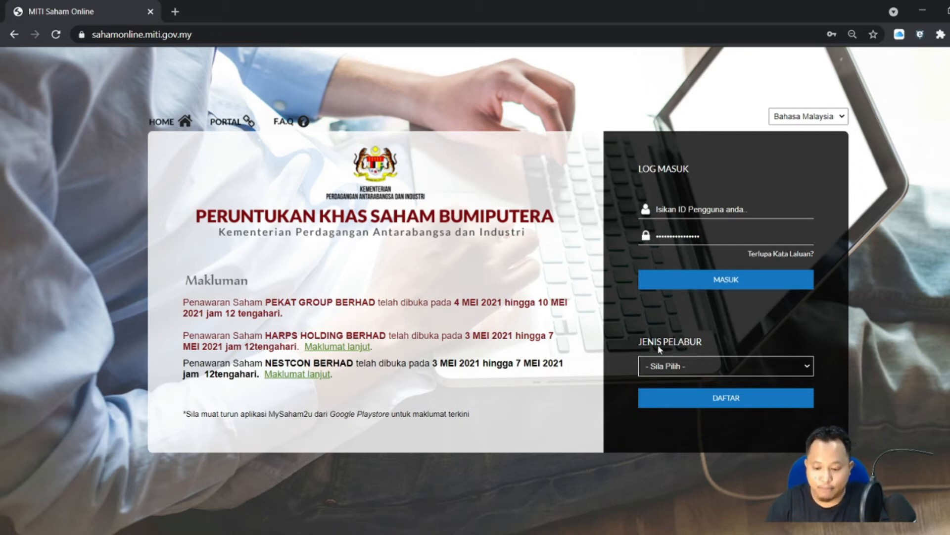
- Pick Individu as investor type, open the DAFTAR registration form, and select the first Akaun CDS field
click(667, 394)
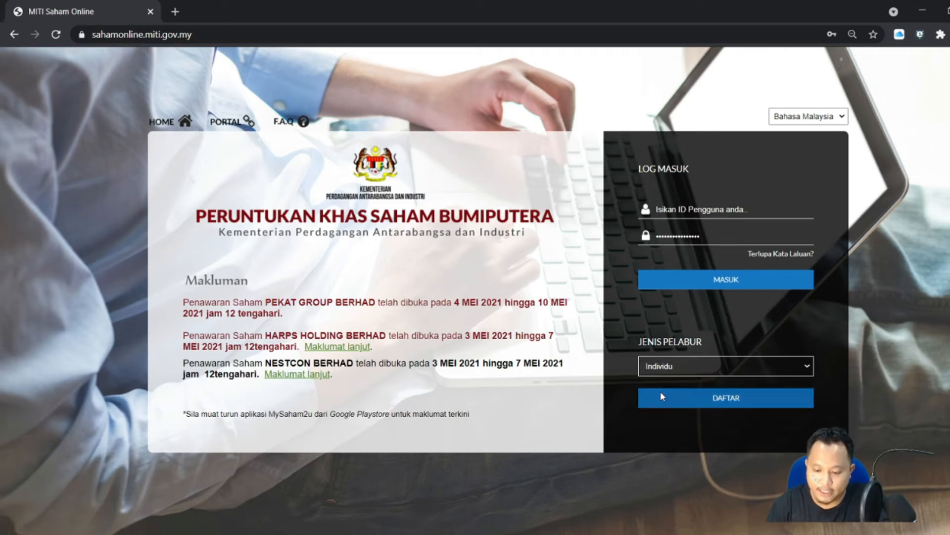
click(709, 402)
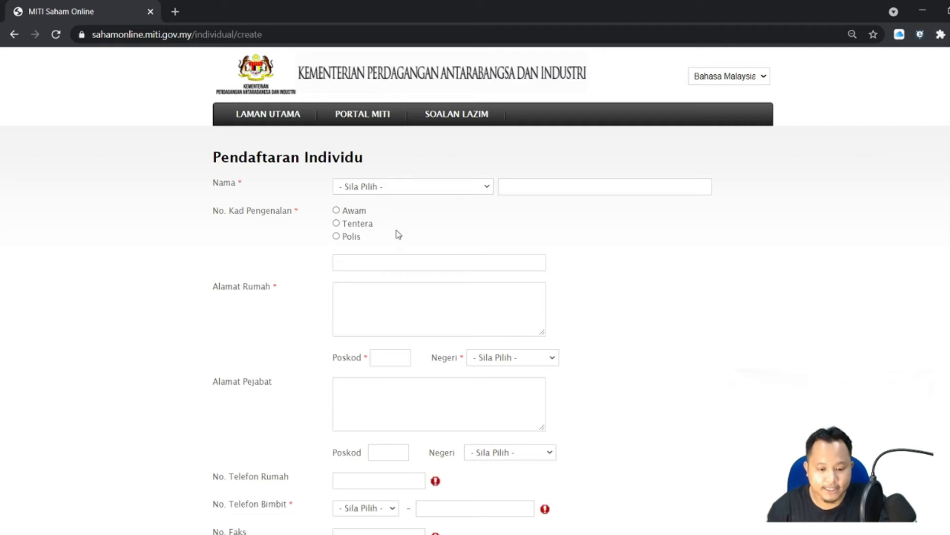
scroll(307, 363, down, 3)
scroll(317, 364, down, 2)
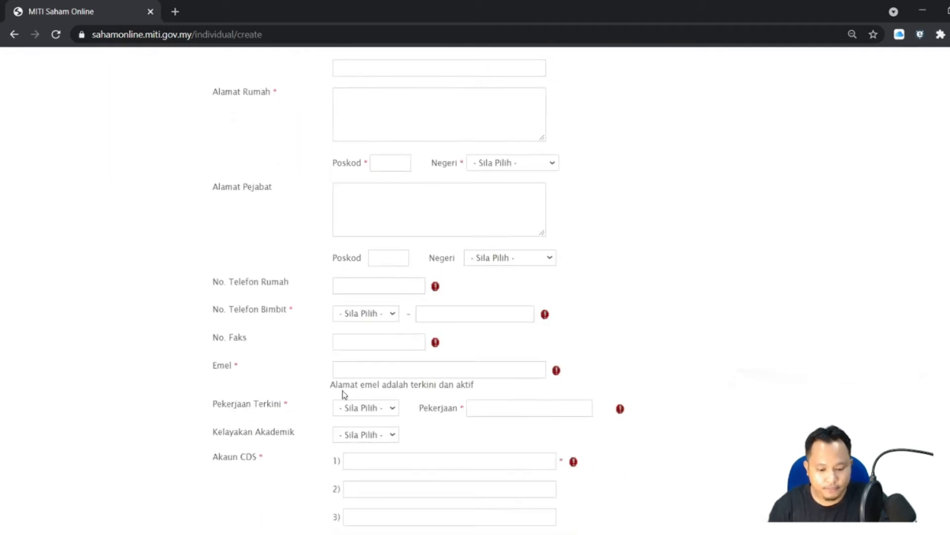
scroll(346, 395, down, 1)
click(367, 396)
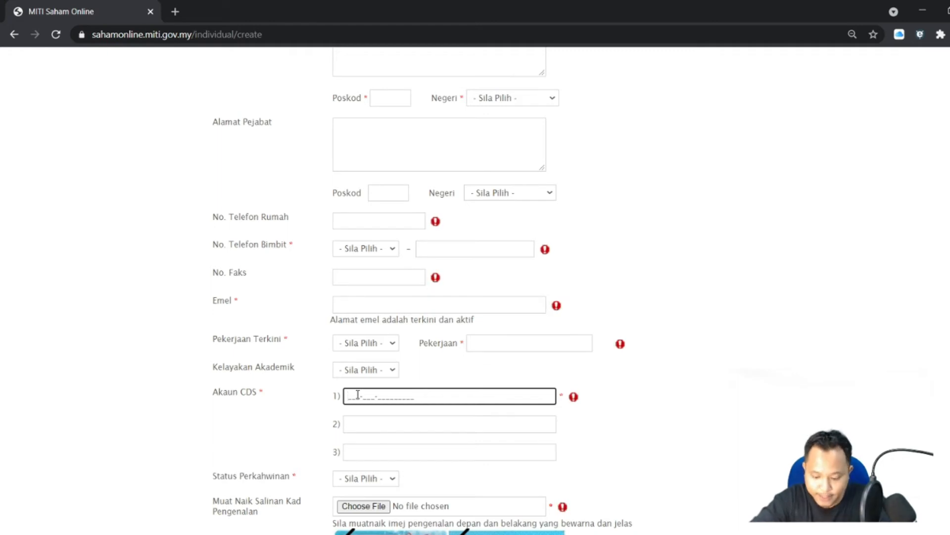
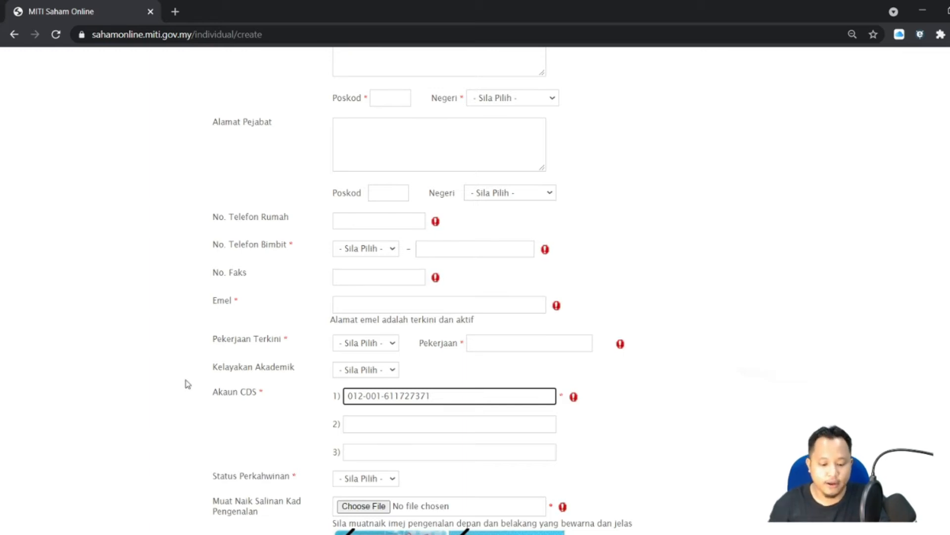
- Enter the investor's full CDS account number in the Akaun CDS 1) field
scroll(218, 396, down, 2)
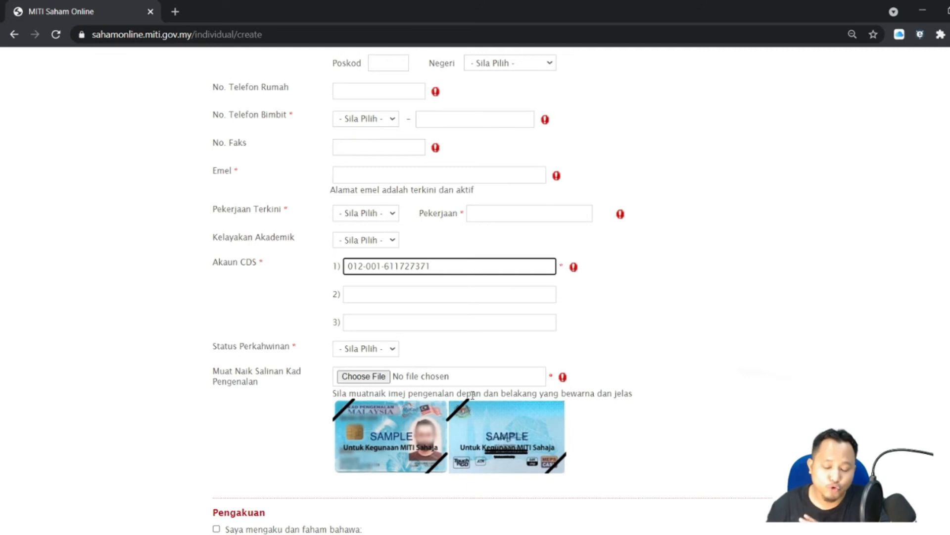
scroll(534, 371, down, 1)
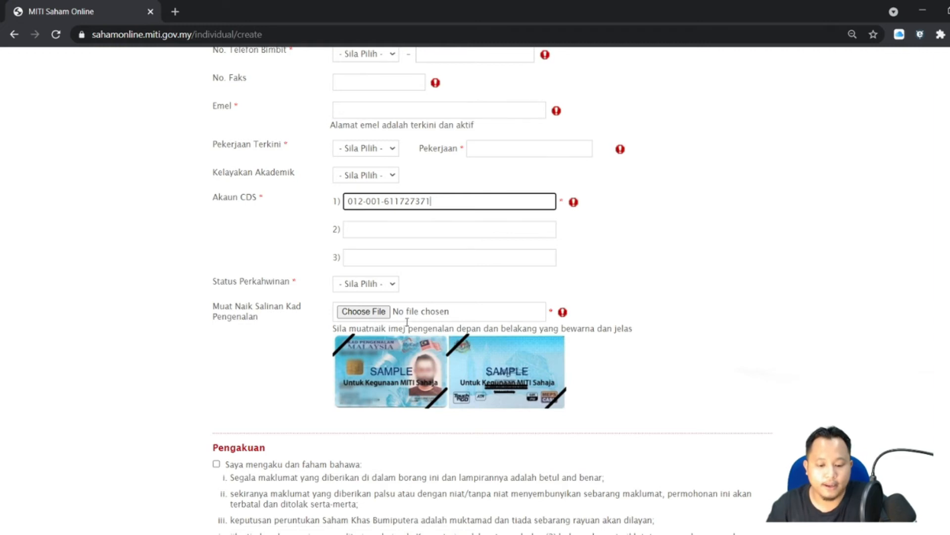
scroll(333, 331, down, 3)
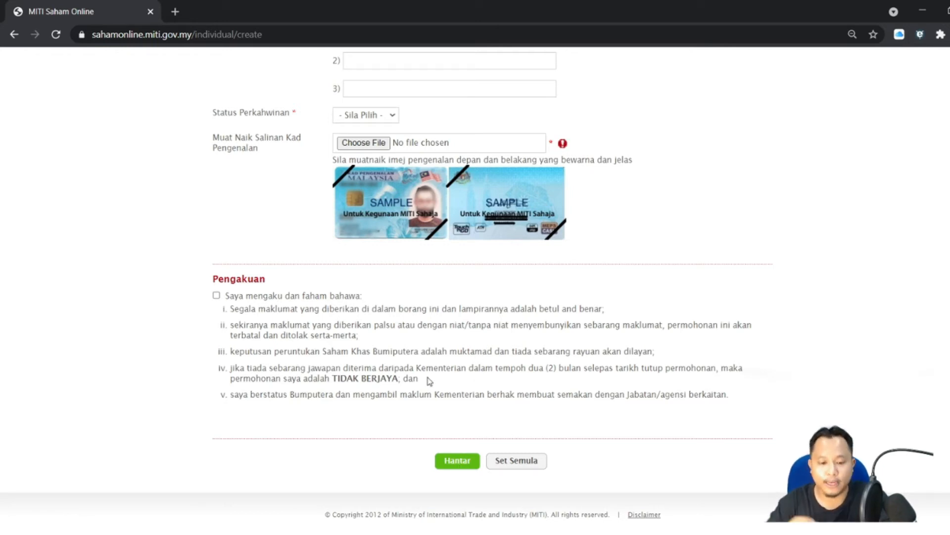
scroll(429, 381, up, 5)
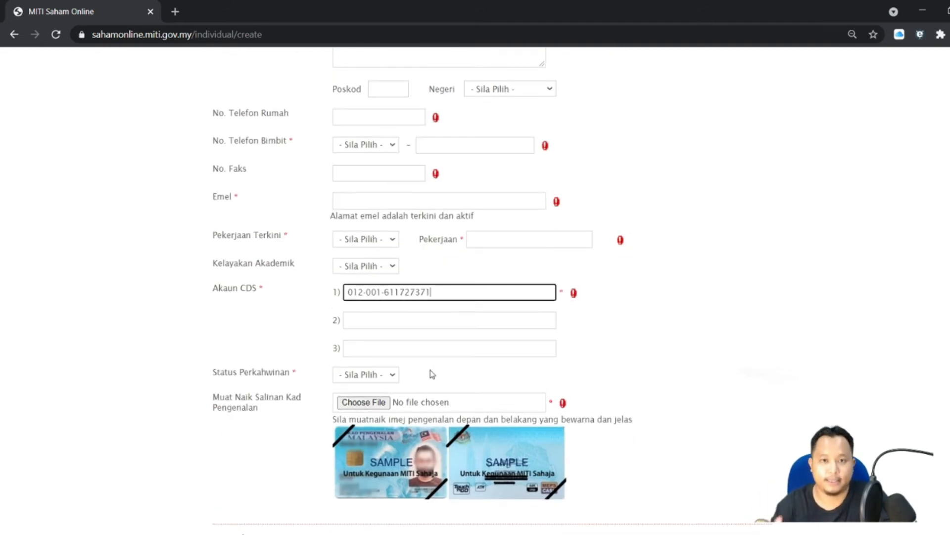
scroll(430, 374, up, 6)
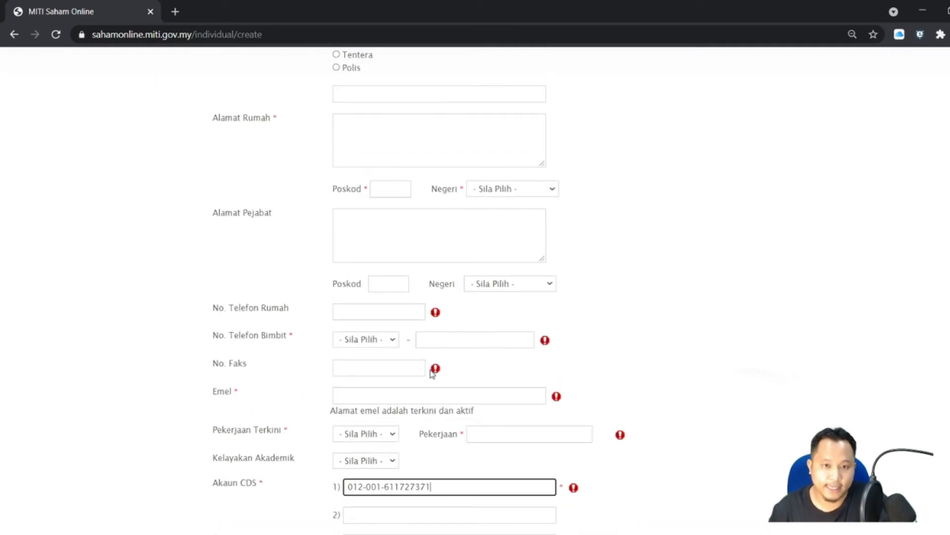
scroll(313, 364, up, 1)
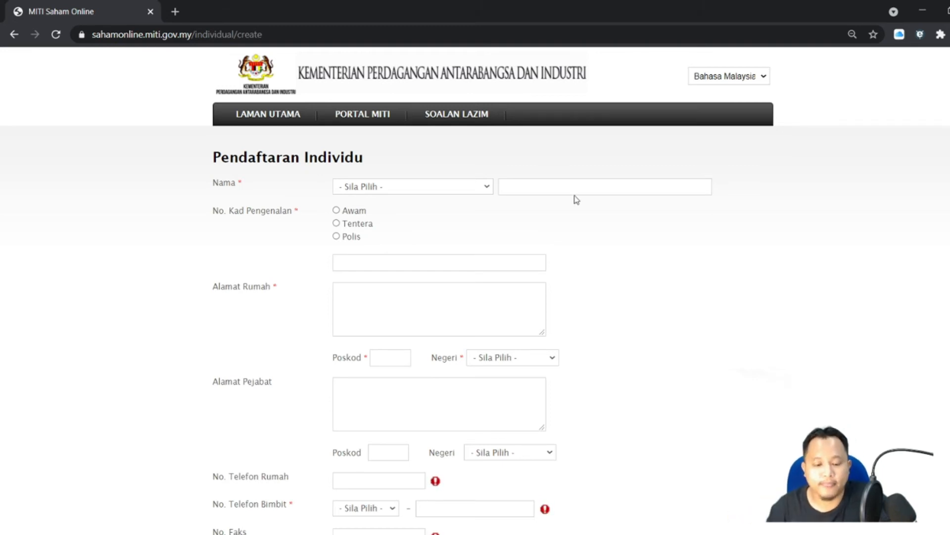
- Return to the home page and log in with the saved autofill user ID and password
click(14, 34)
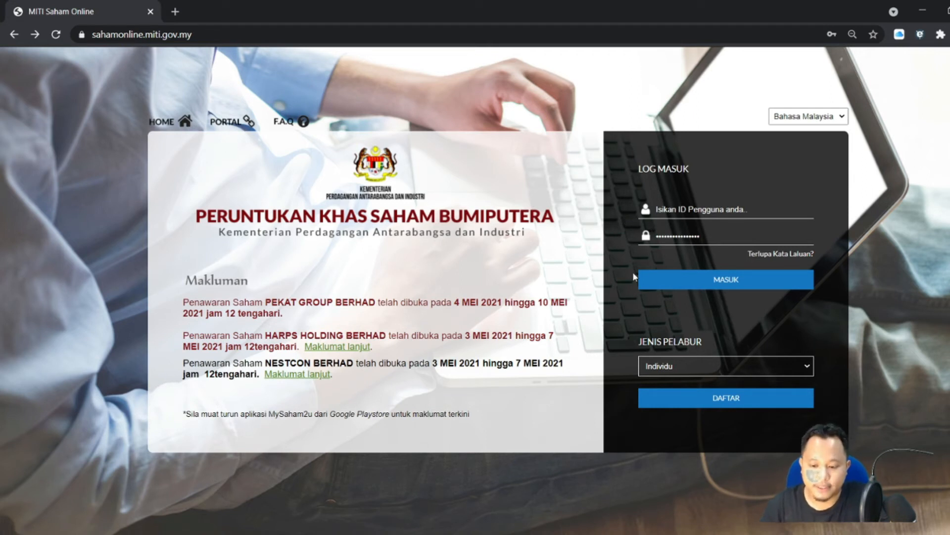
click(696, 208)
text(89)
click(666, 256)
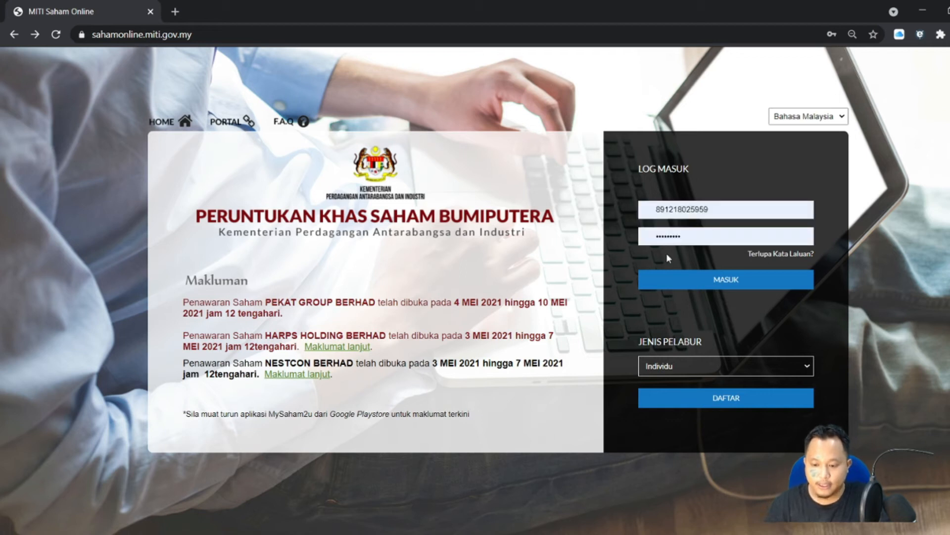
click(699, 280)
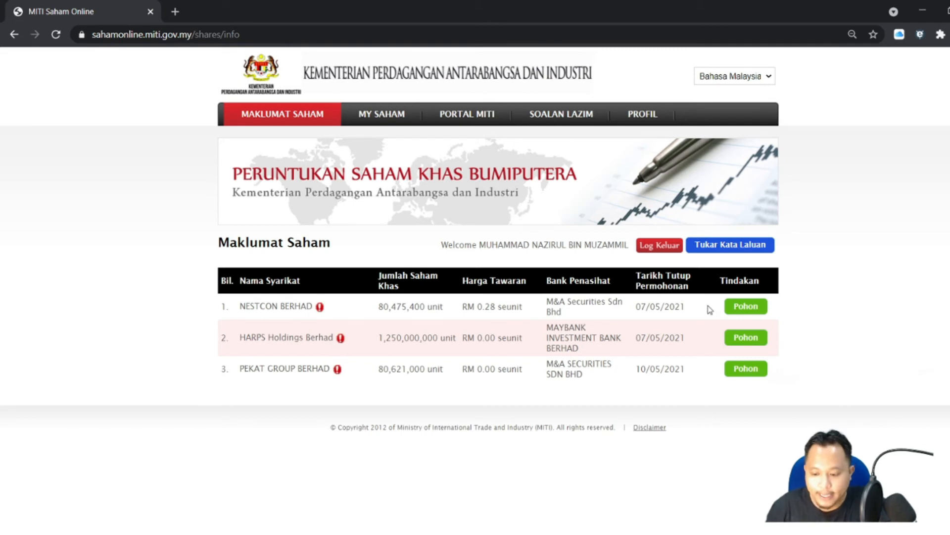
- Start a Pohon application on the NESTCON BERHAD row and tick the Setuju agreement checkbox
click(750, 306)
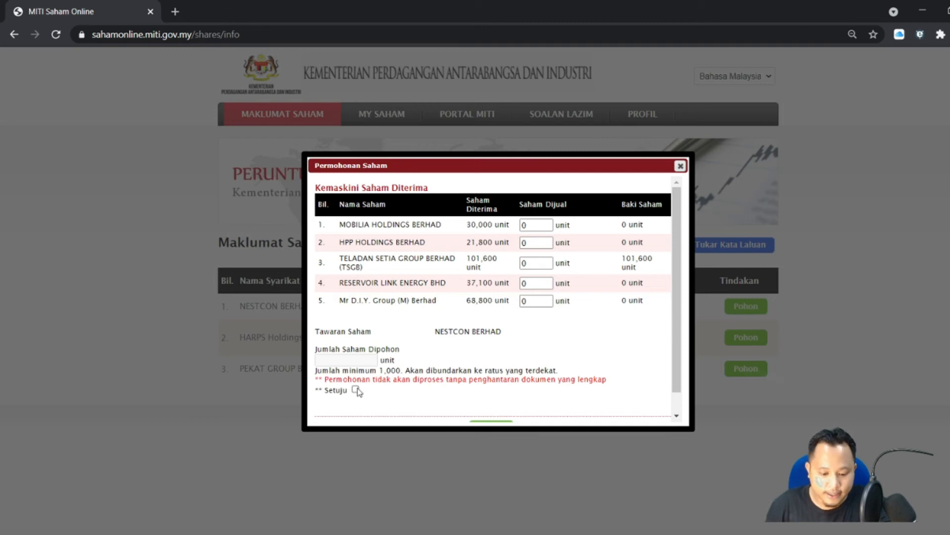
scroll(436, 353, down, 1)
click(356, 367)
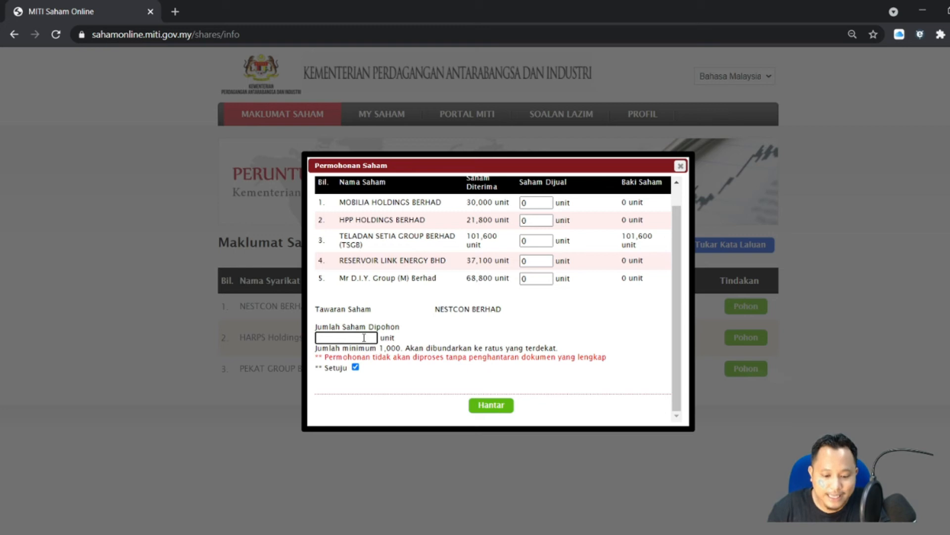
click(355, 366)
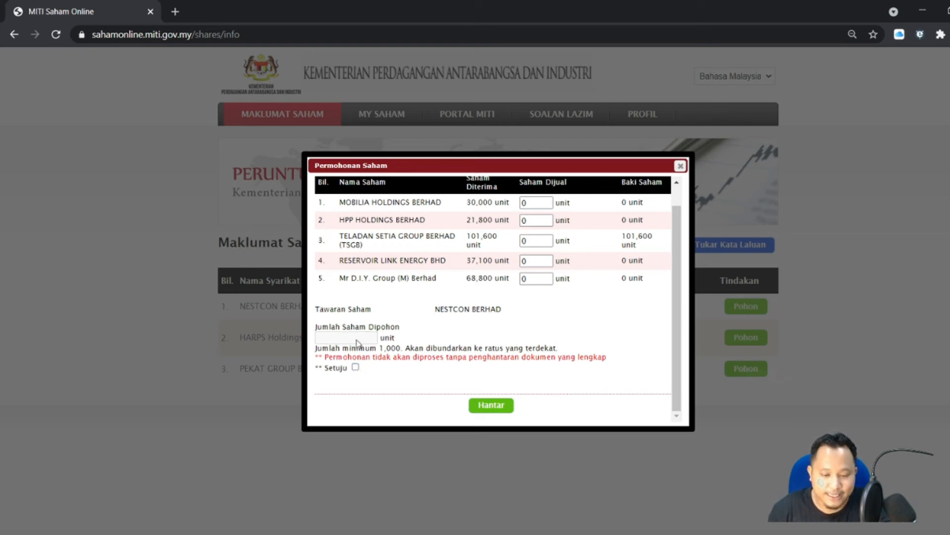
click(355, 366)
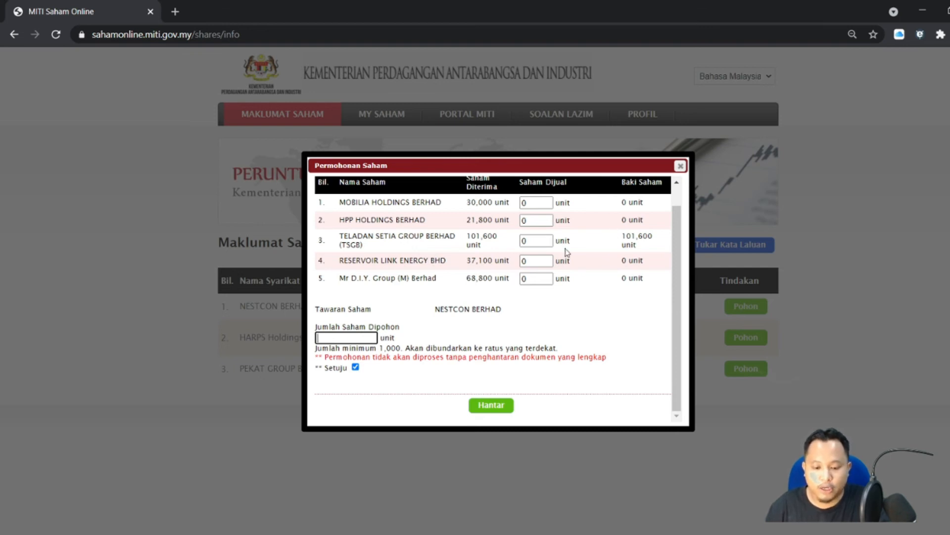
- Record 101600 TELADAN SETIA units sold, apply for 2000000 units, and submit with Hantar
double_click(537, 240)
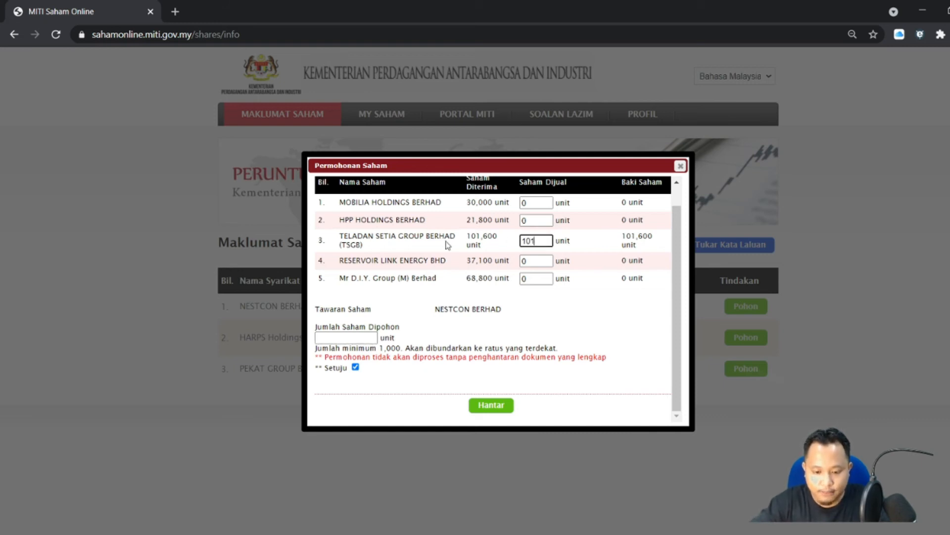
text(101600)
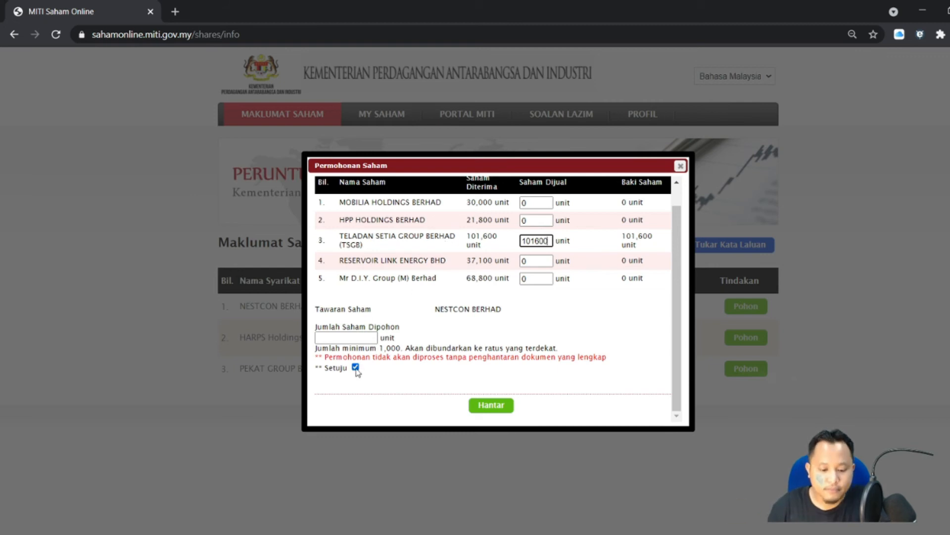
click(351, 338)
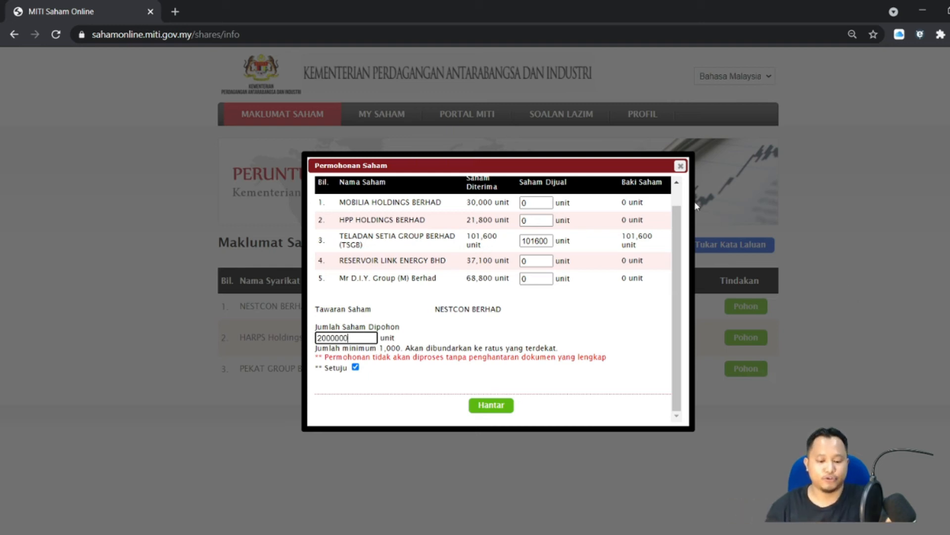
click(493, 406)
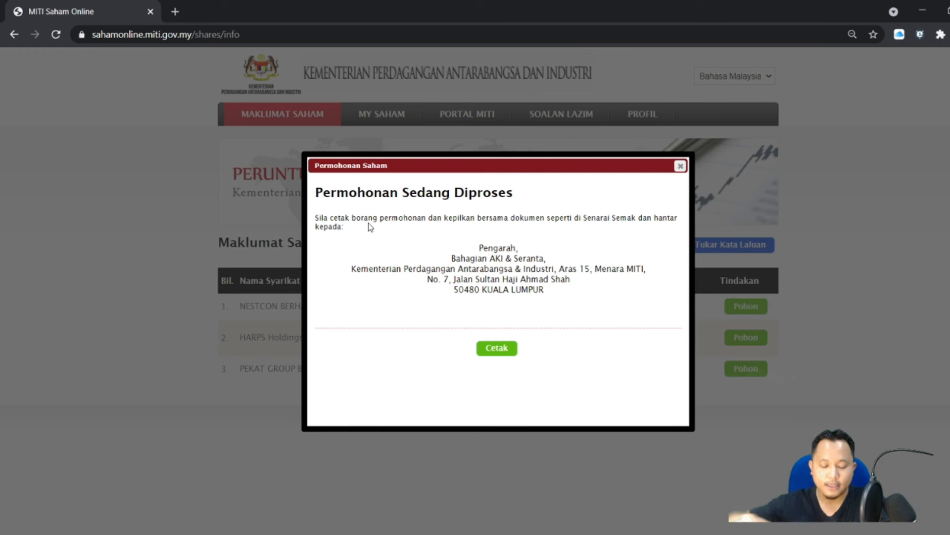
- Open the printable Borang Permohonan Saham PDF with Cetak and scroll through it
click(501, 349)
scroll(533, 303, down, 15)
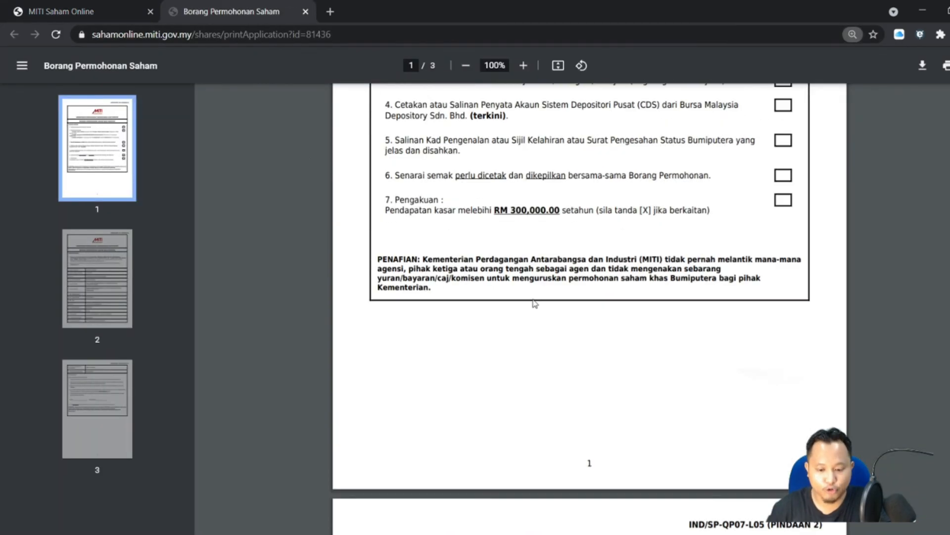
scroll(667, 366, up, 15)
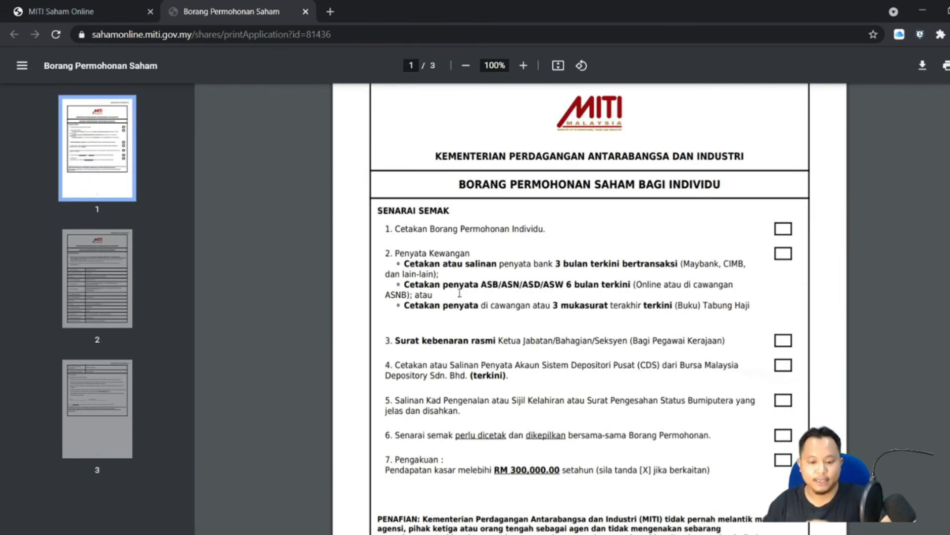
scroll(489, 330, down, 2)
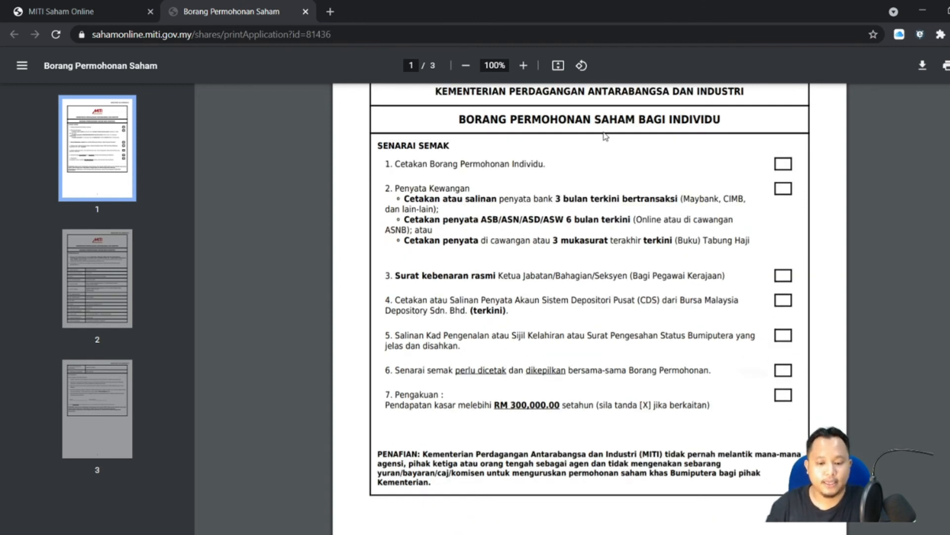
scroll(558, 245, up, 4)
- Review the PDF again, then return to the application page and close the processing notice
click(84, 13)
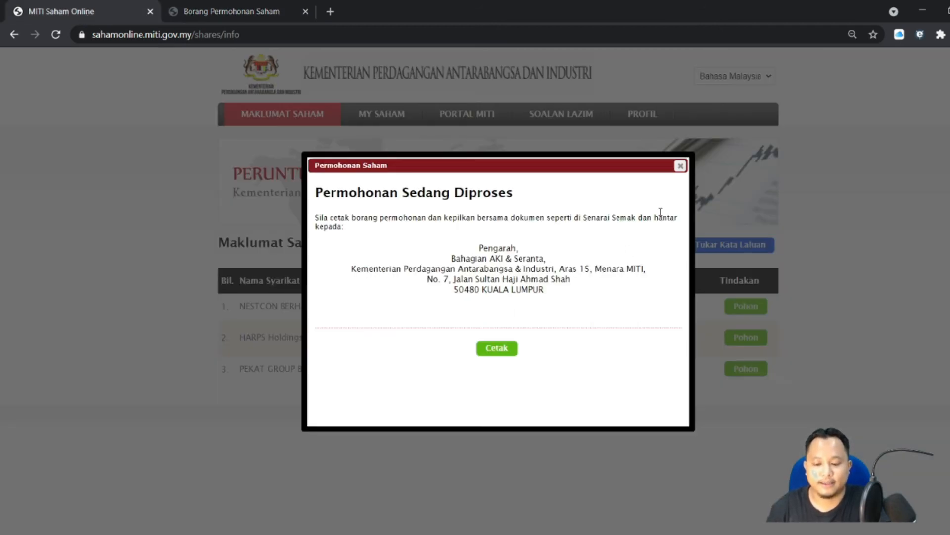
key(ctrl+Tab)
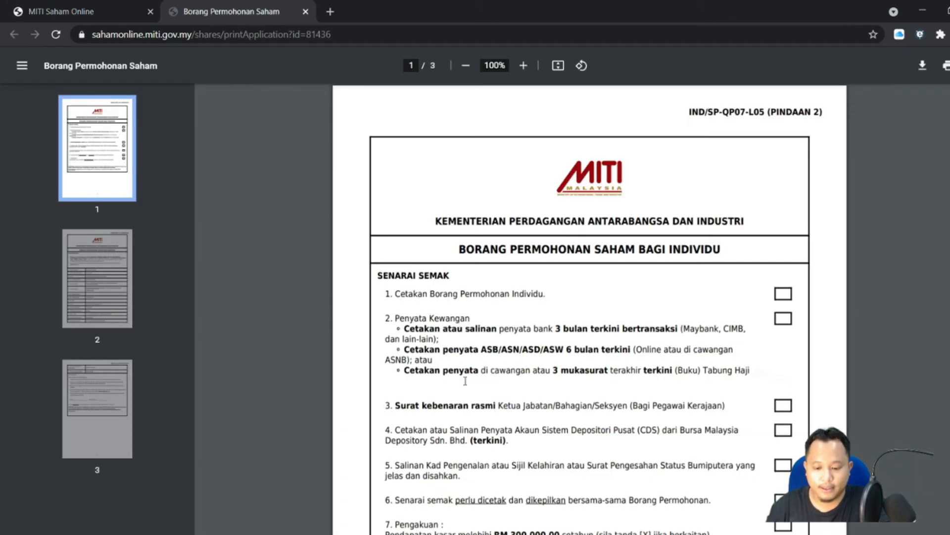
scroll(465, 381, down, 7)
scroll(470, 387, up, 5)
scroll(468, 376, down, 10)
scroll(445, 354, up, 4)
scroll(349, 330, down, 5)
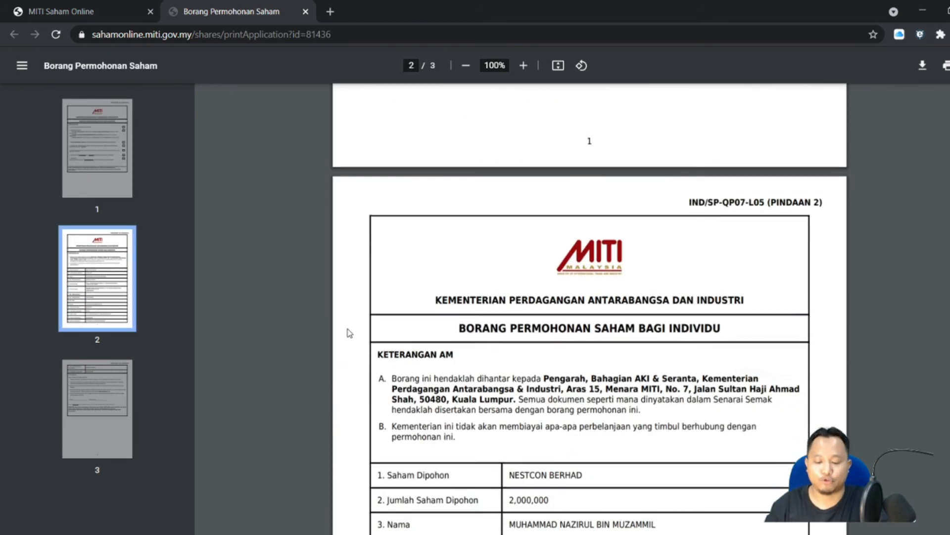
scroll(351, 333, down, 4)
scroll(346, 333, up, 10)
scroll(343, 333, up, 5)
click(80, 11)
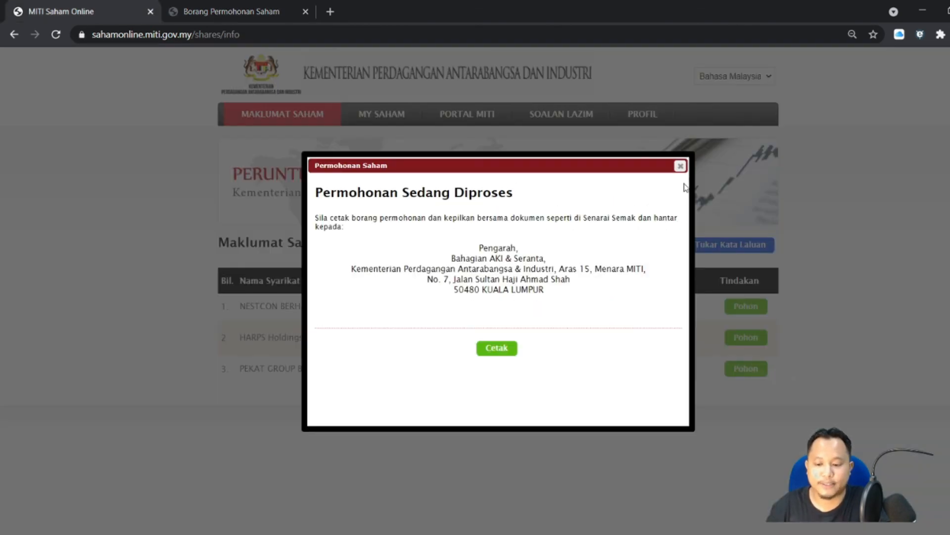
click(681, 166)
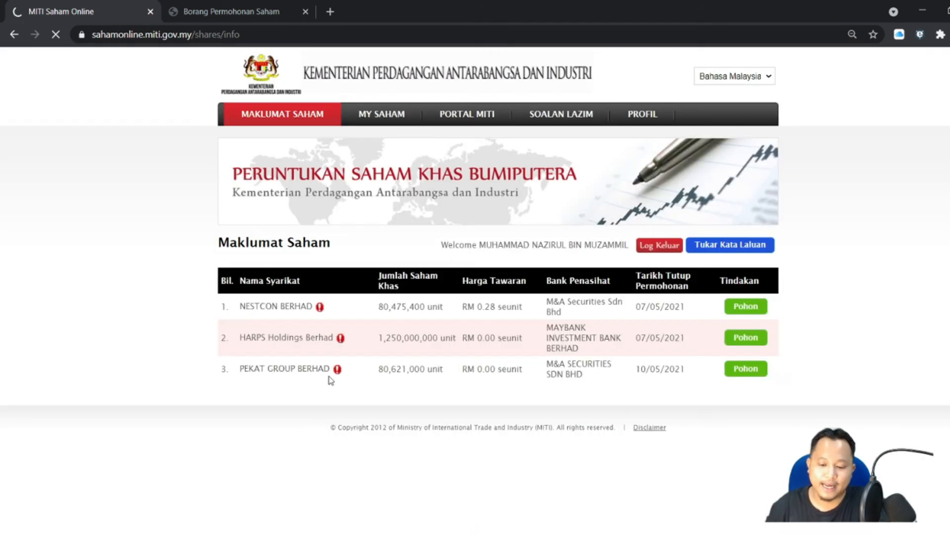